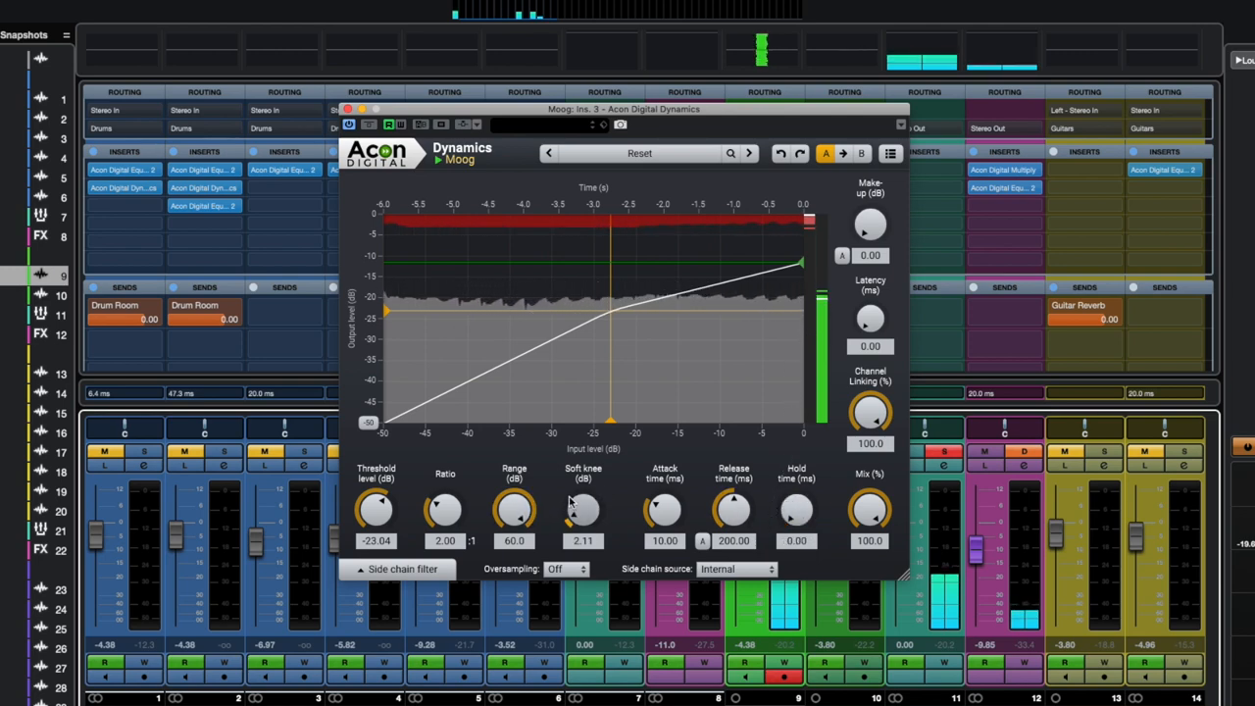
Set the Moog compressor to -28.32 dB threshold, 6.73:1 ratio and a hard knee
left_click_drag(596, 419, 602, 364)
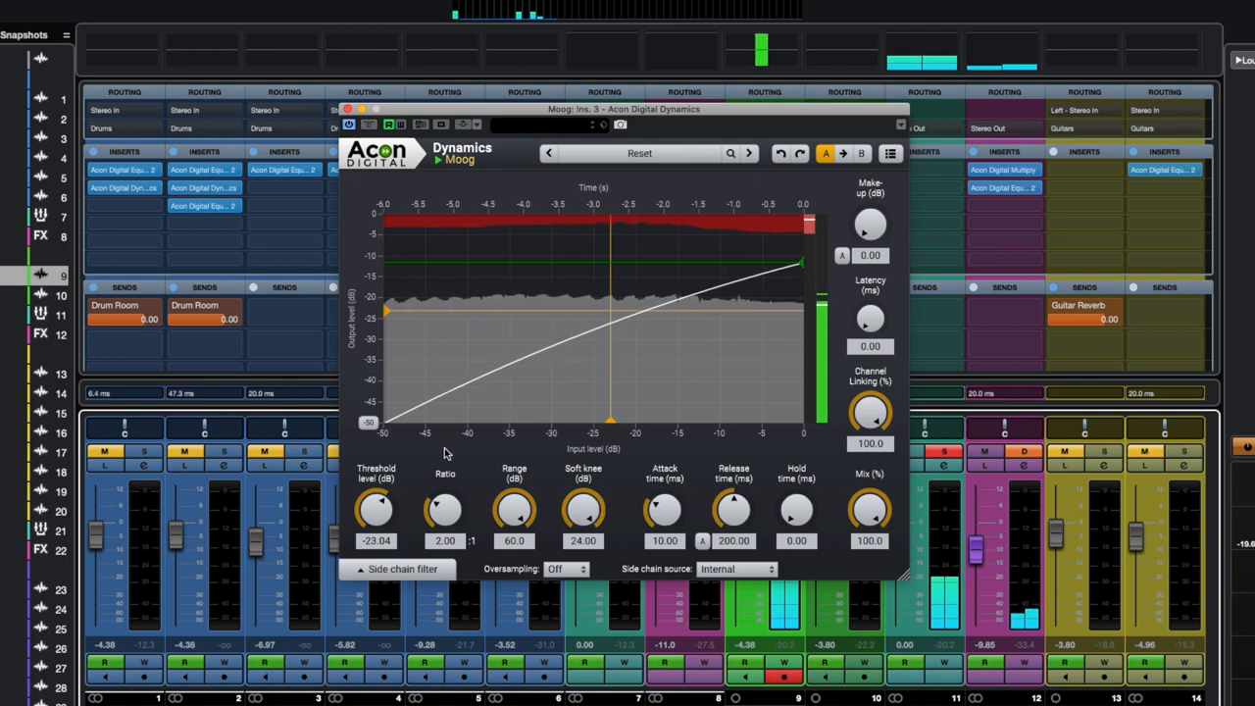
left_click_drag(376, 508, 454, 495)
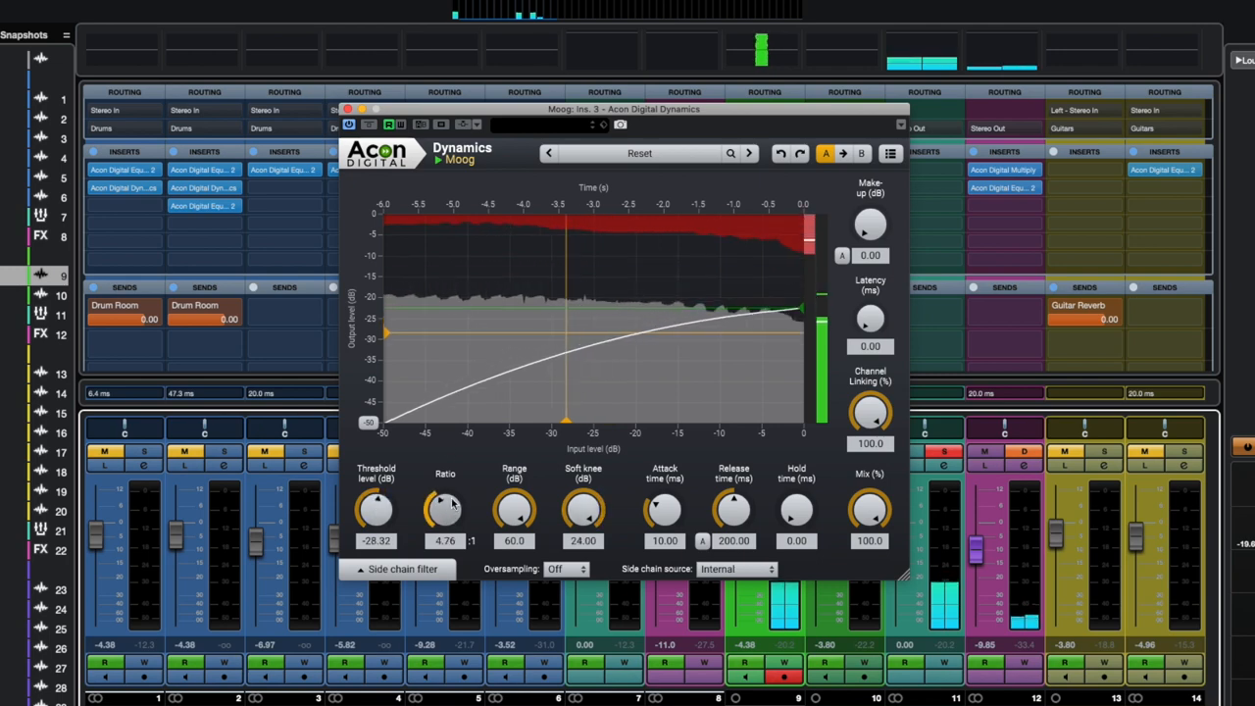
left_click_drag(584, 510, 542, 692)
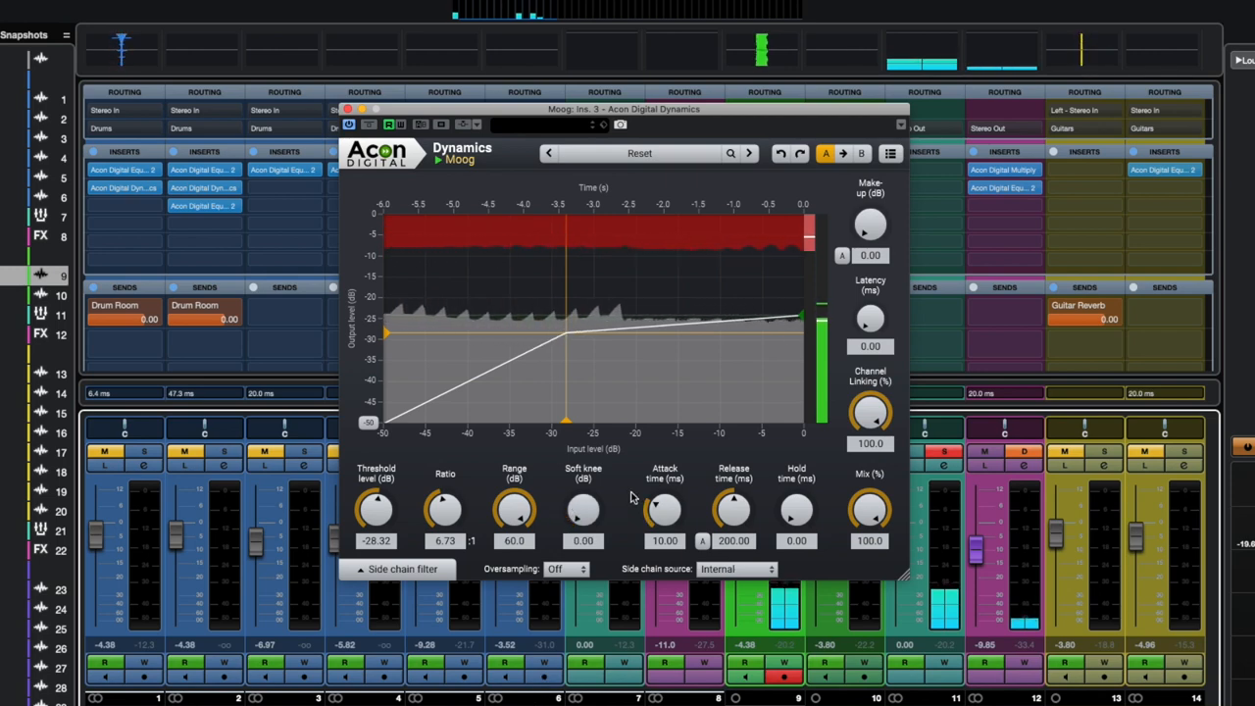
Try adding look-ahead latency, then bring it back to 0
left_click_drag(869, 318, 870, 284)
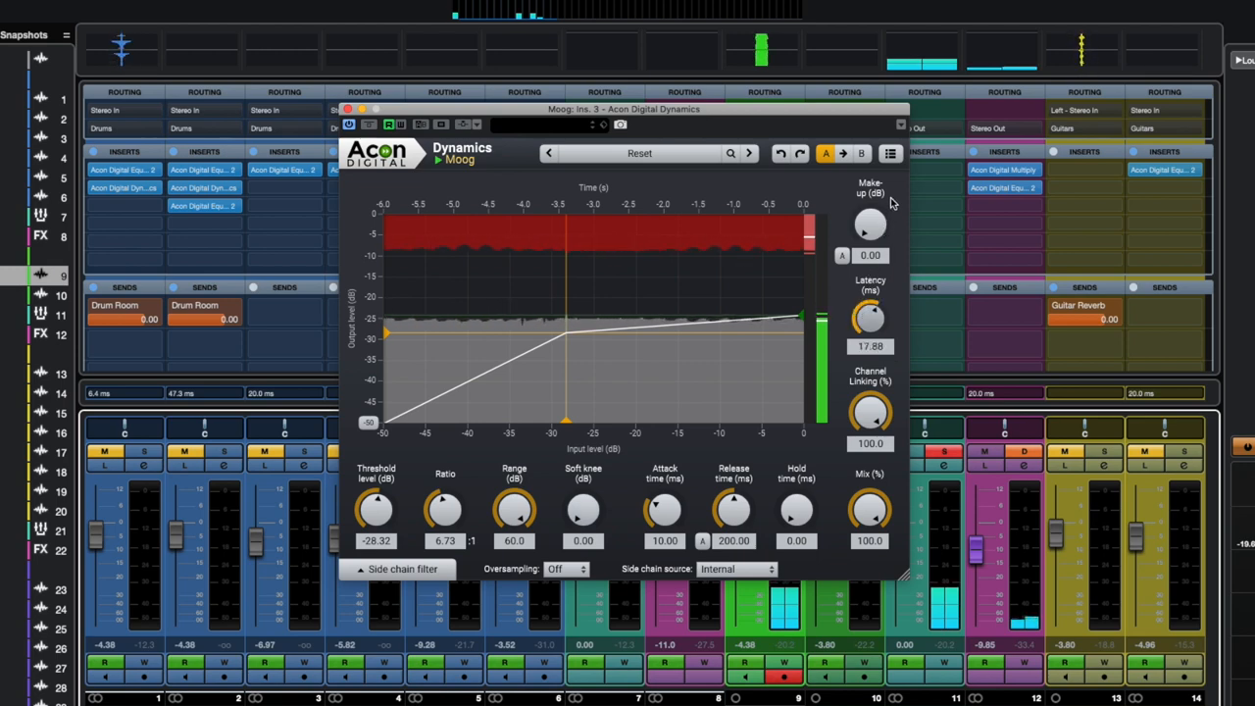
left_click_drag(870, 318, 873, 412)
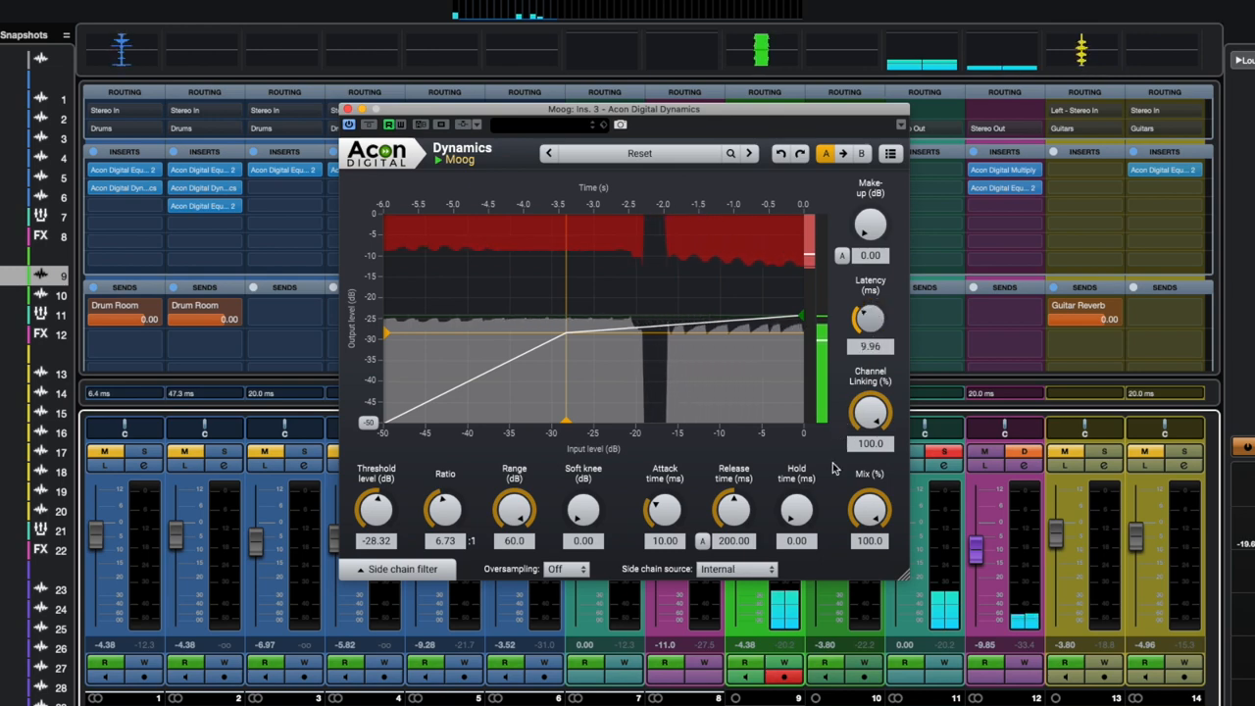
Set oversampling to 4x and turn channel linking down to 0.0%
left_click(567, 569)
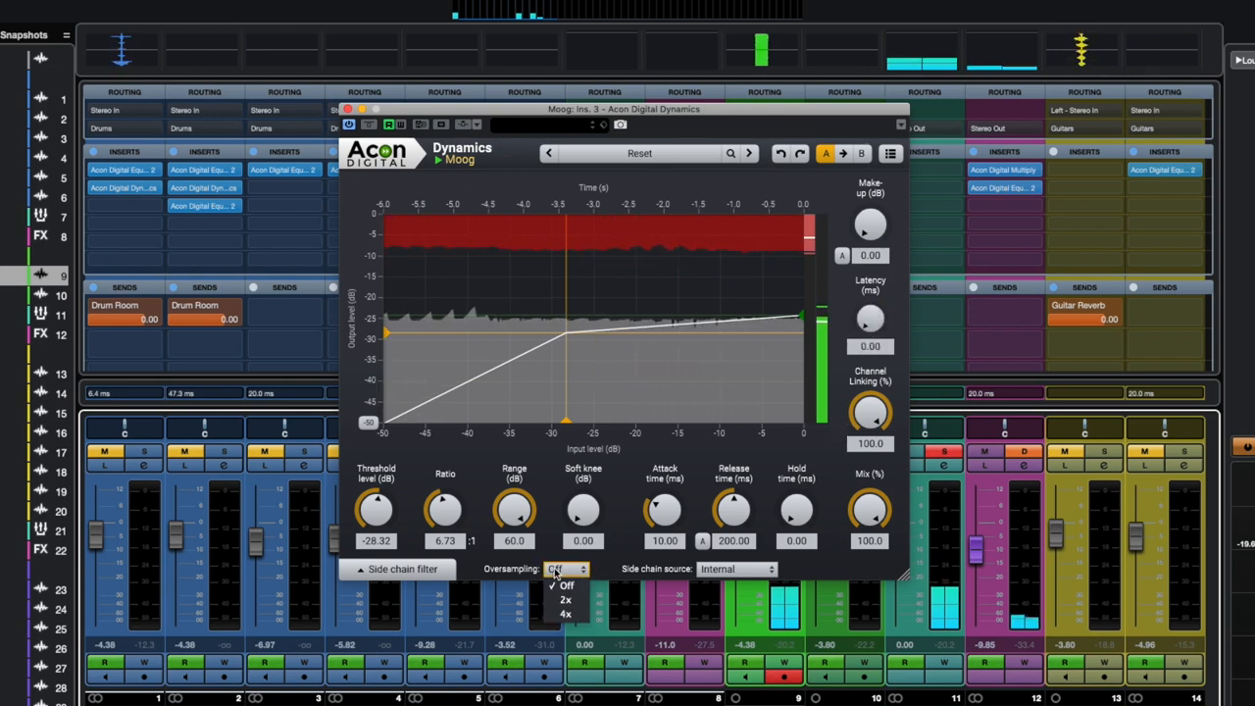
left_click(569, 614)
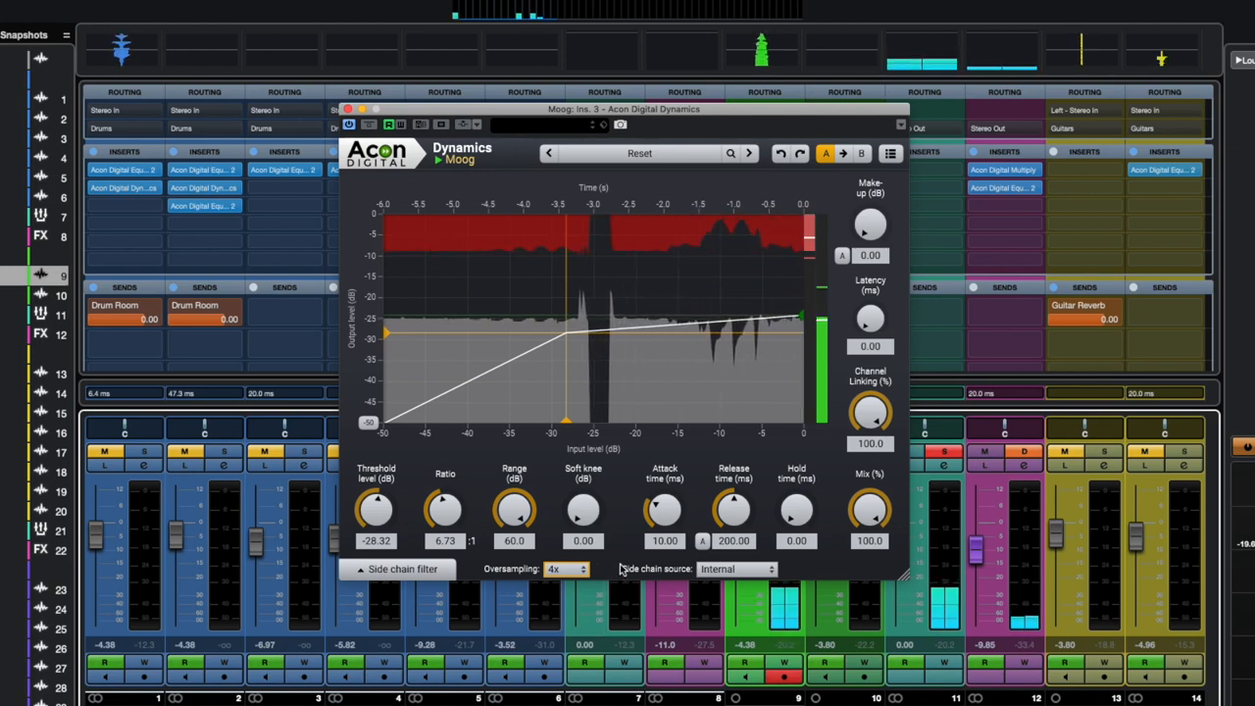
left_click_drag(871, 414, 871, 461)
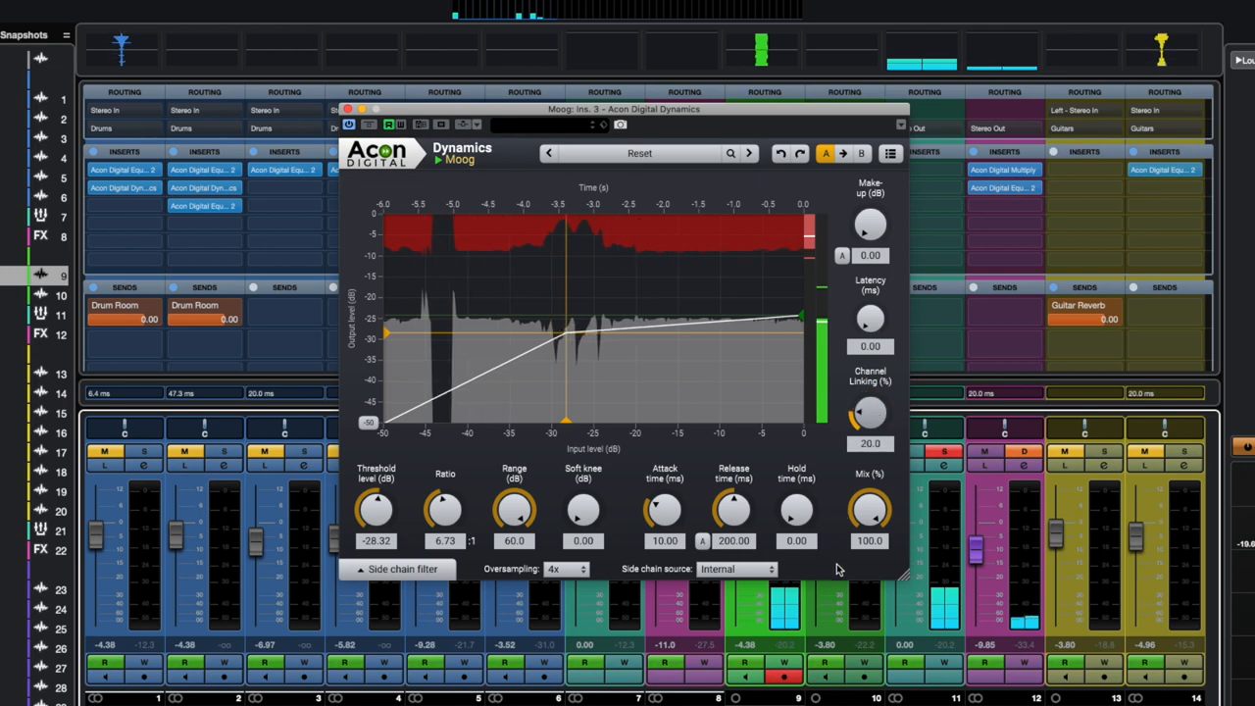
left_click_drag(828, 593, 829, 613)
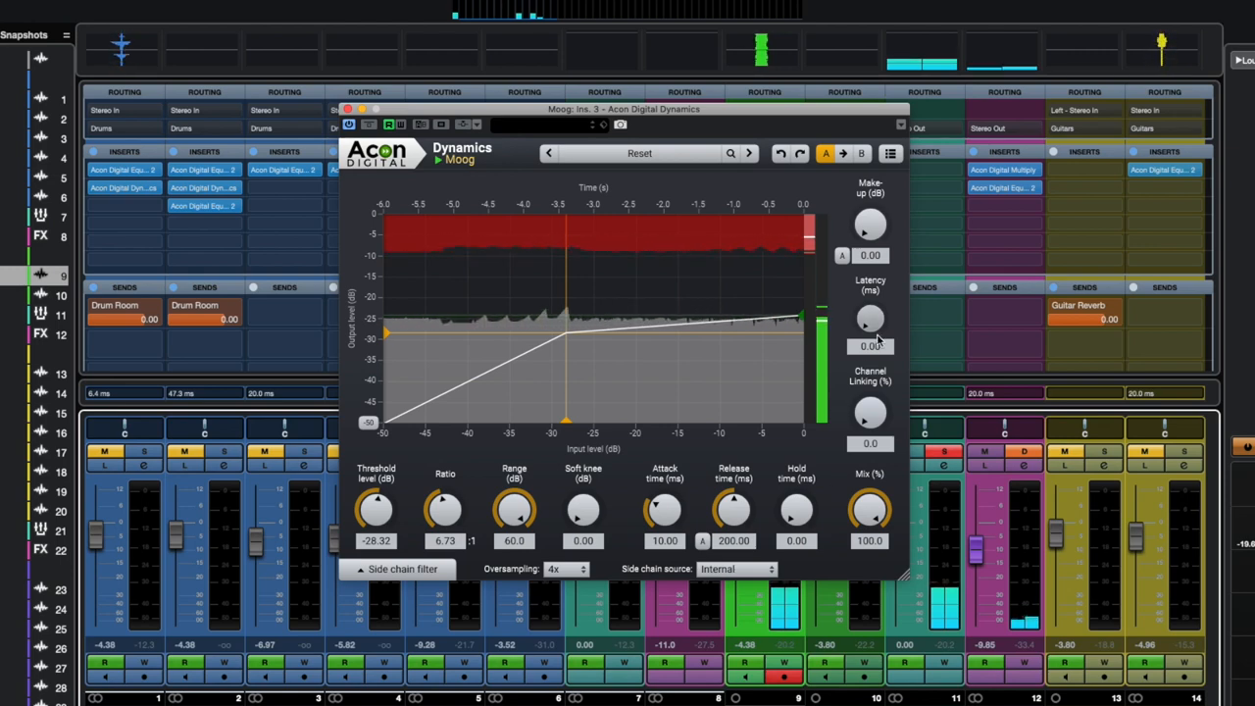
Turn oversampling off and make an expander: ratio 0.03:1, threshold -23.76 dB, knee 7.39 dB, more mix
left_click(570, 572)
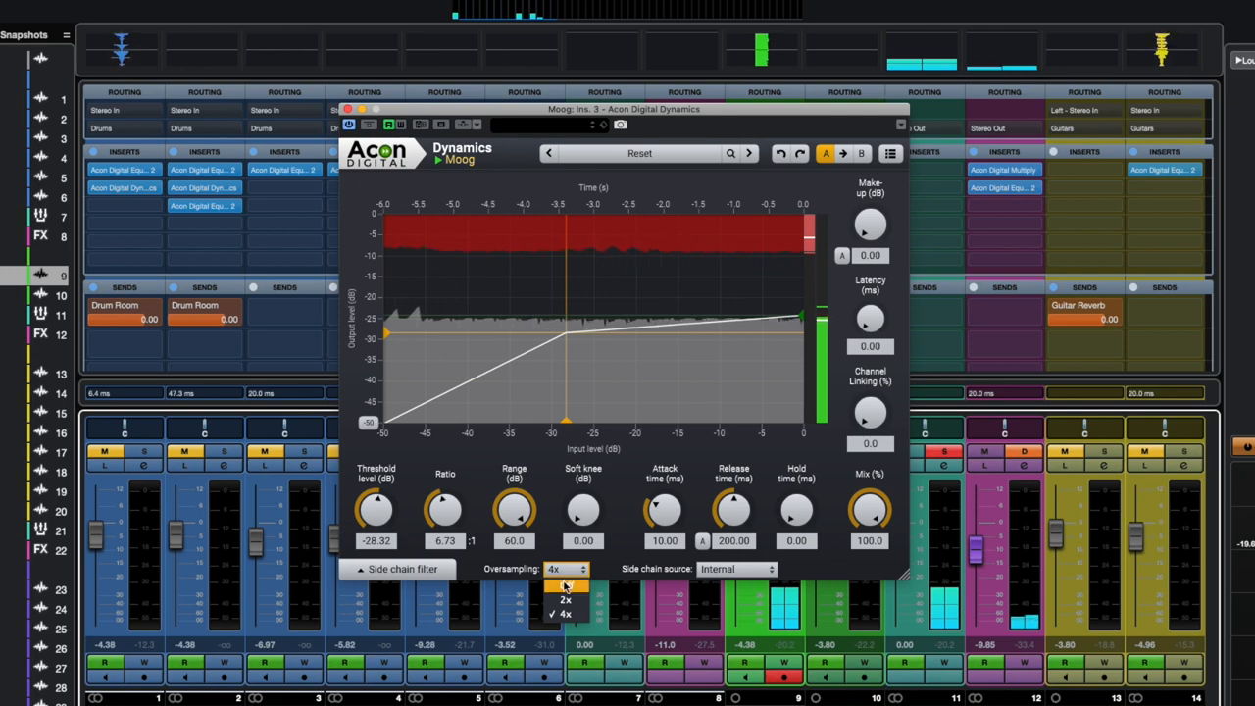
left_click(565, 586)
left_click_drag(444, 510, 454, 574)
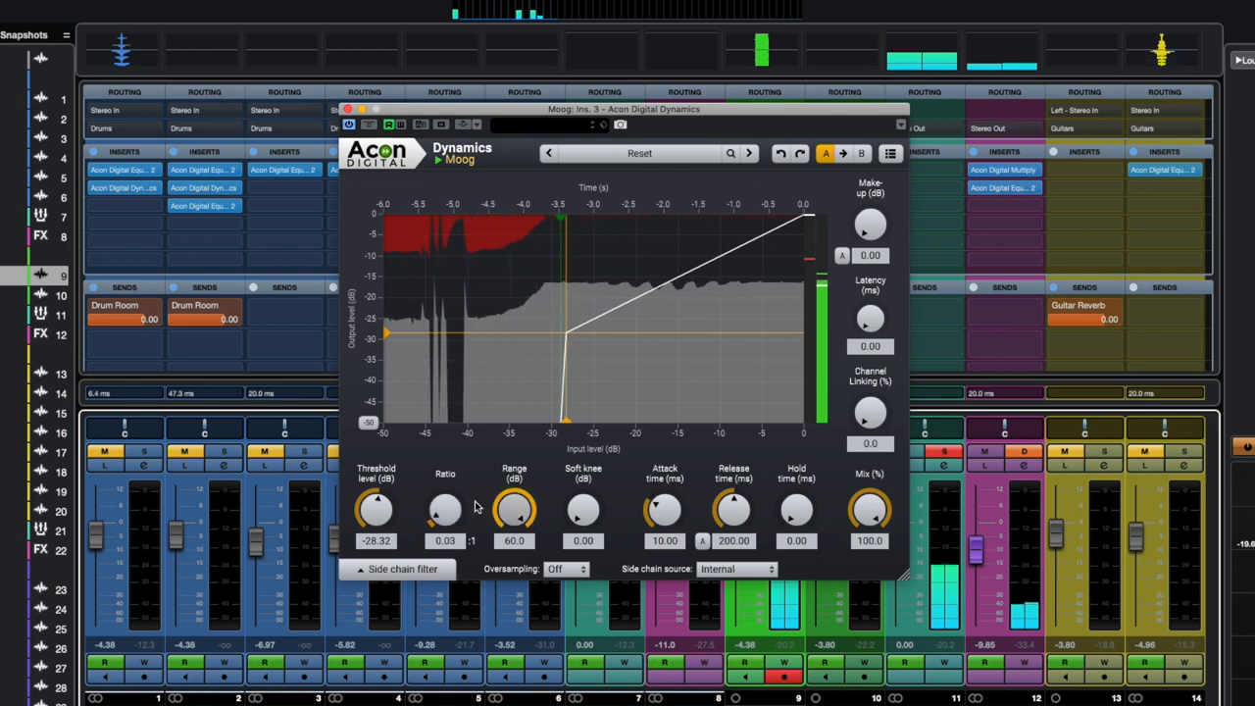
left_click_drag(378, 510, 383, 498)
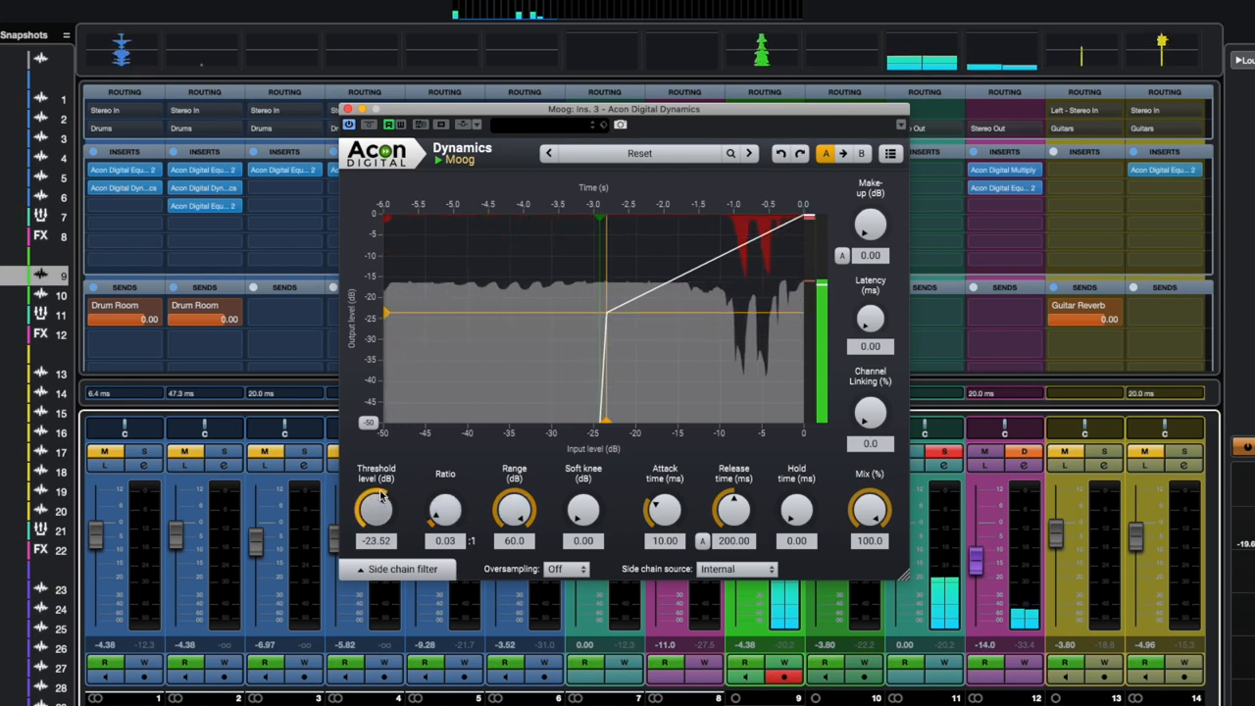
left_click_drag(584, 511, 587, 490)
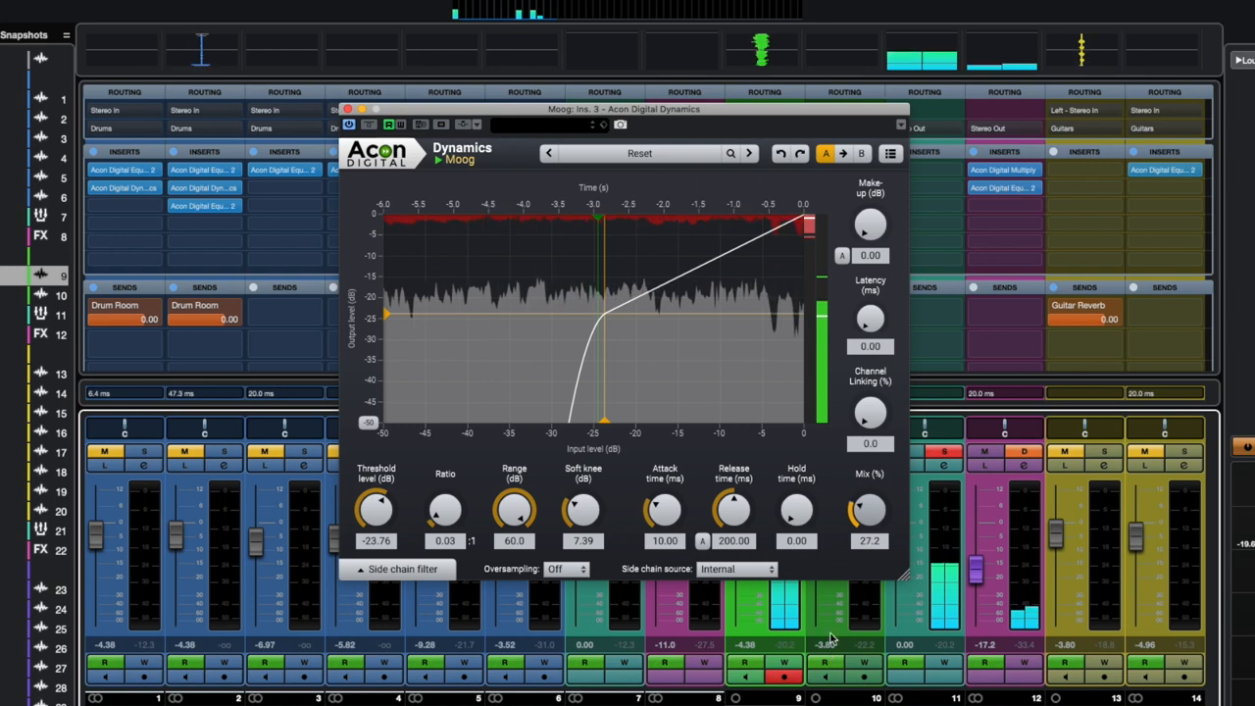
left_click_drag(829, 639, 839, 592)
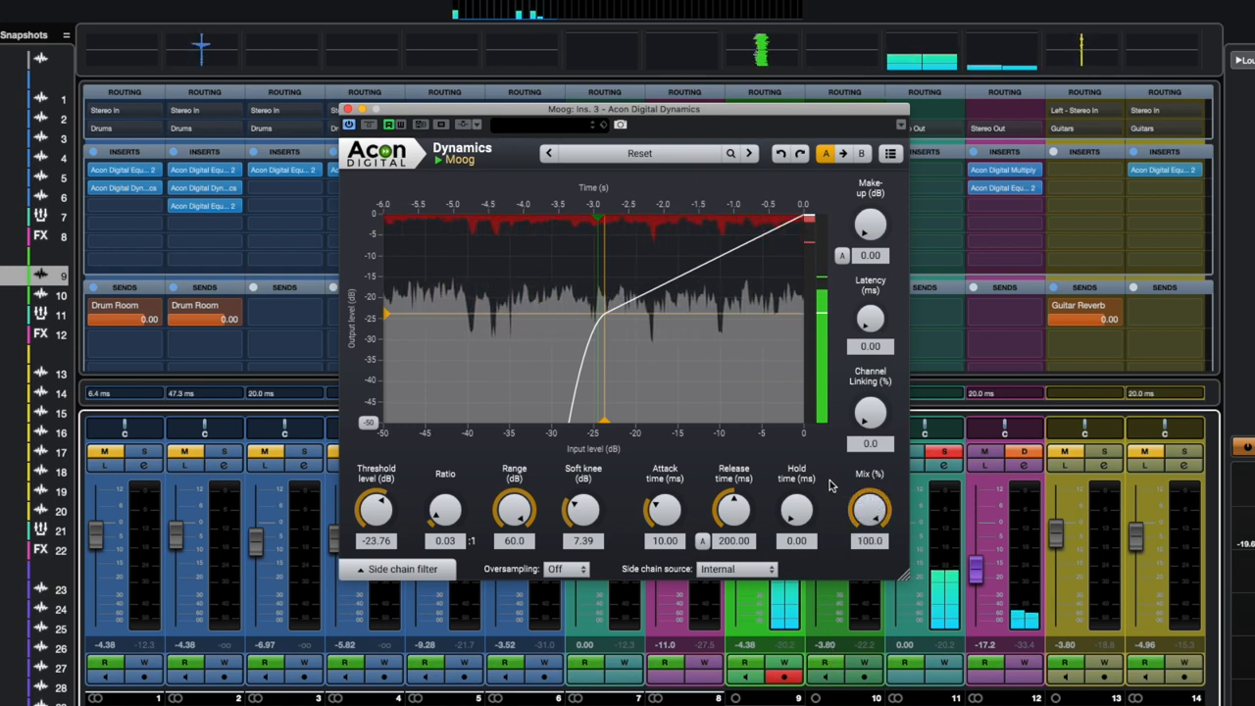
Show the side-chain filter and add a high-pass around 170 Hz
left_click(402, 569)
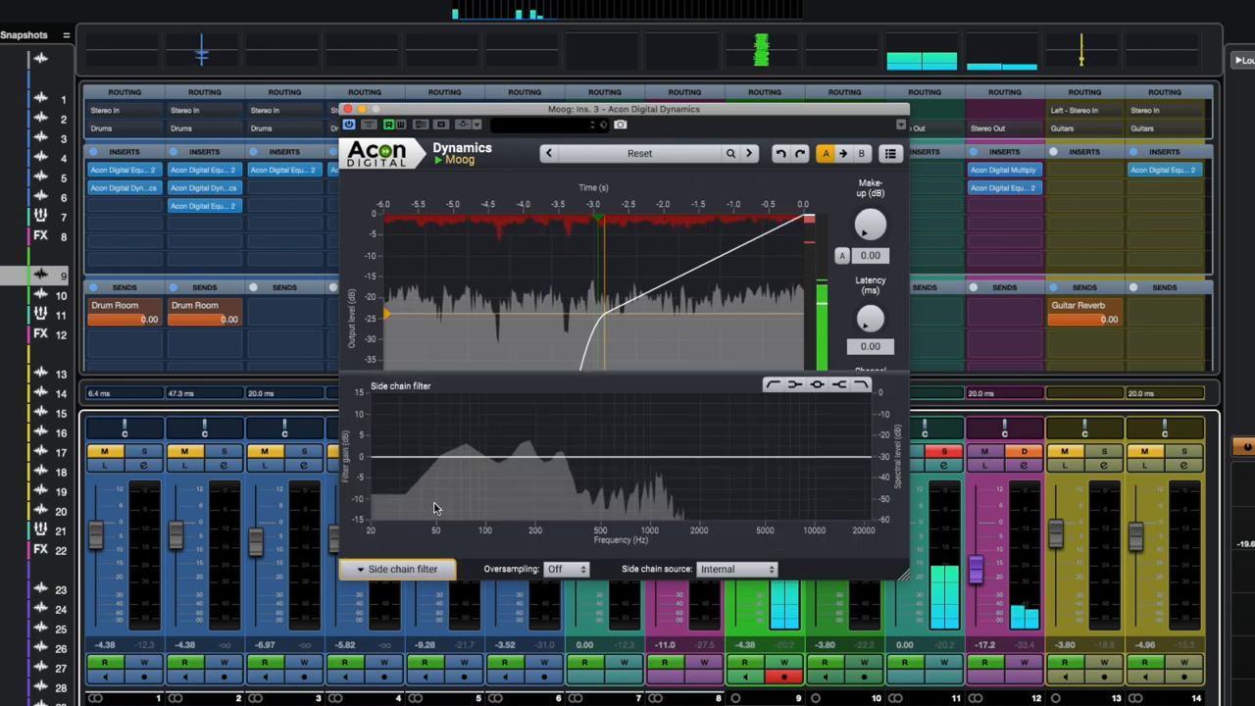
left_click(772, 384)
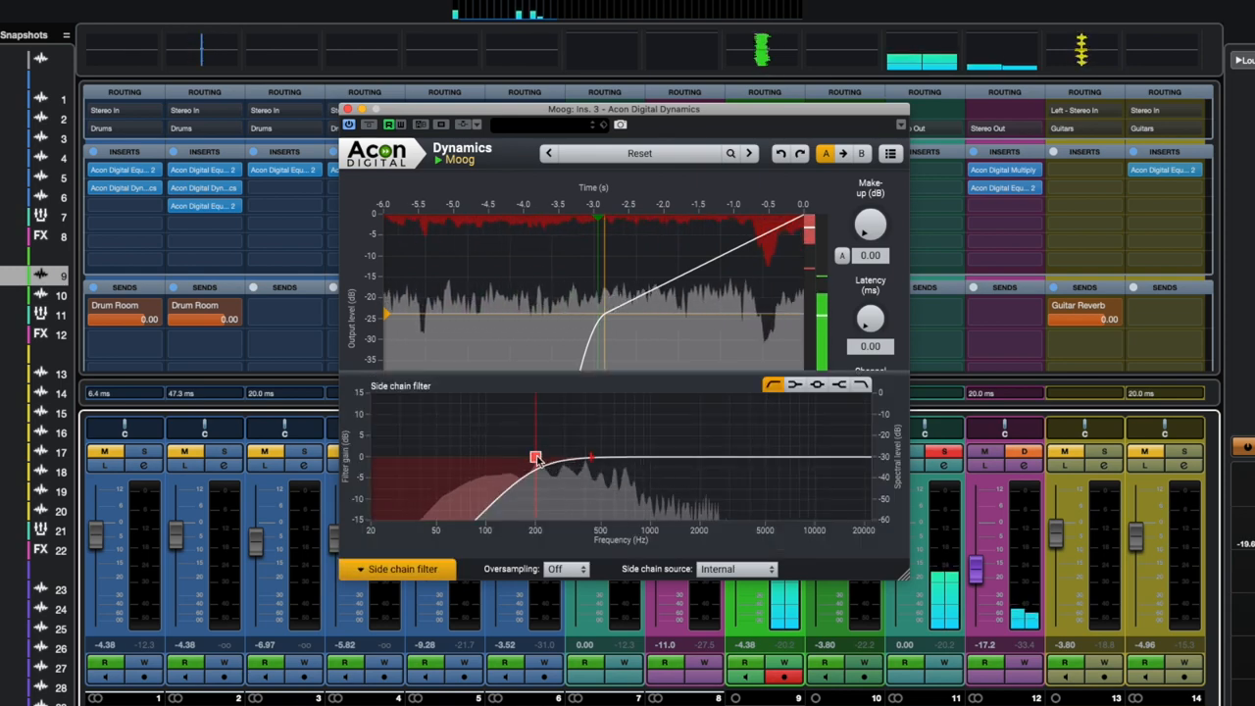
left_click_drag(532, 454, 524, 459)
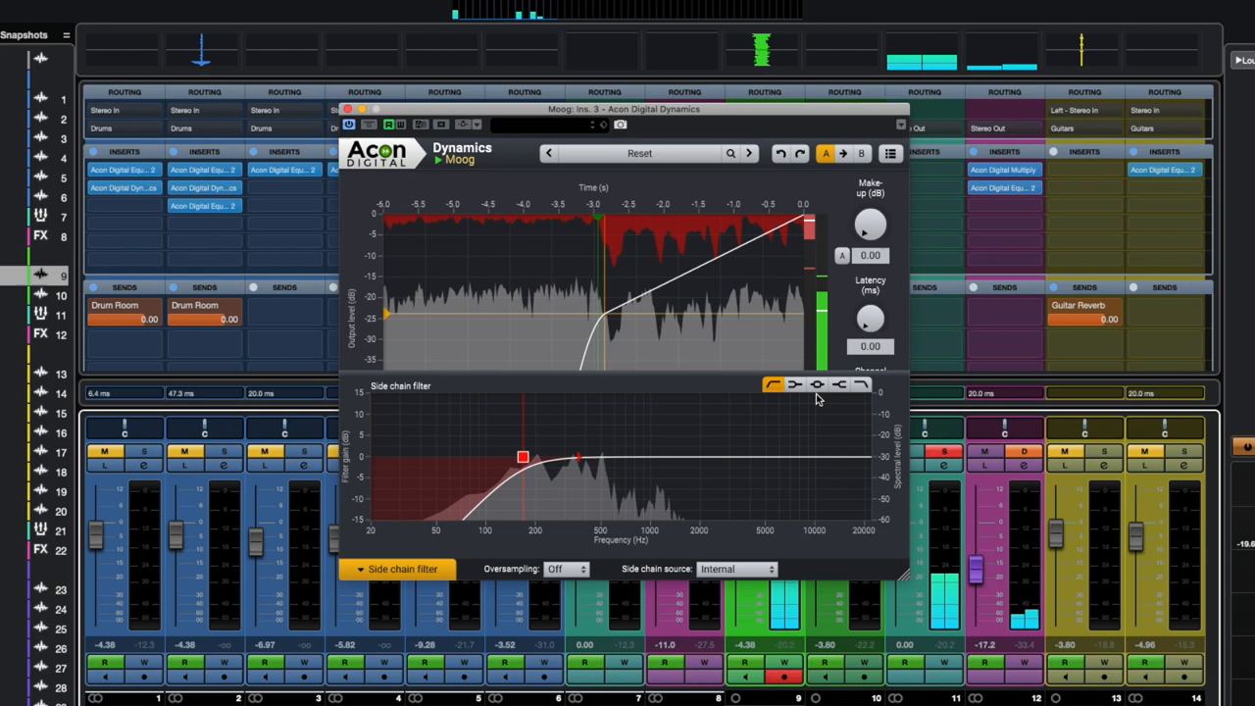
Add a shelf band, boost it to +12 dB, then lower it to about 519 Hz, 1.5 dB
left_click(852, 385)
mouse_move(751, 457)
left_mouse_down()
mouse_move(625, 406)
mouse_move(634, 418)
left_mouse_up()
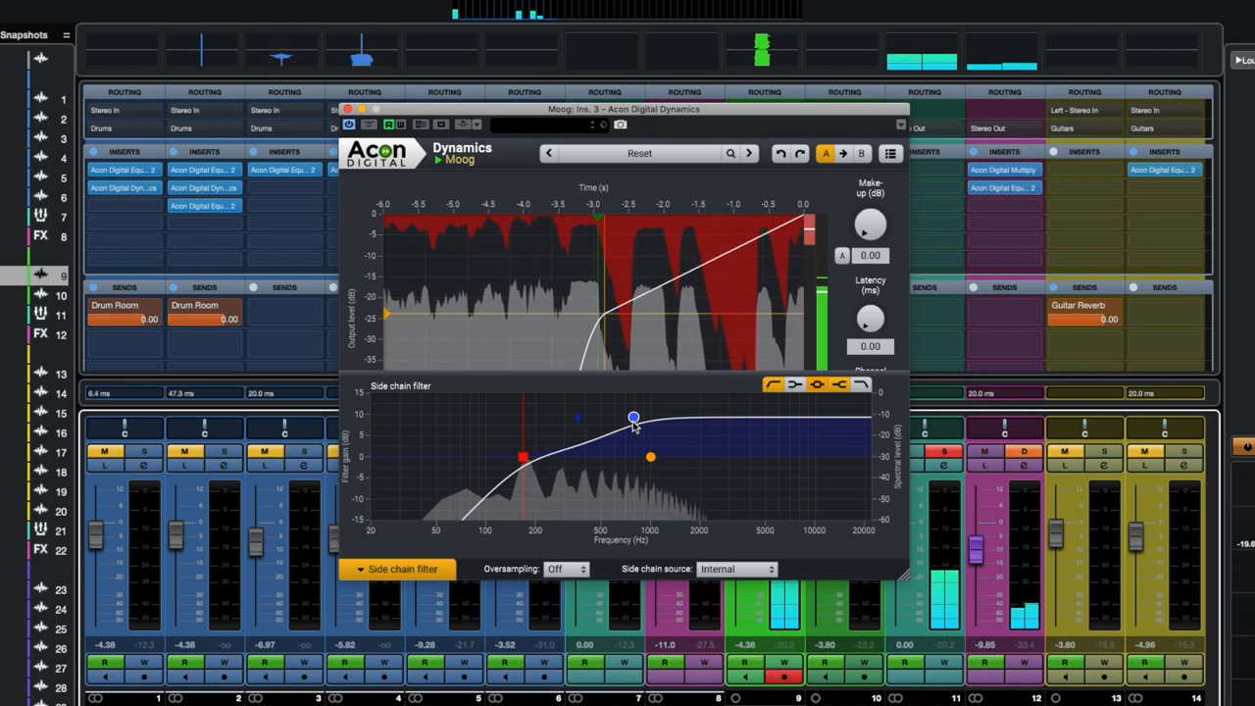
left_click_drag(635, 419, 581, 483)
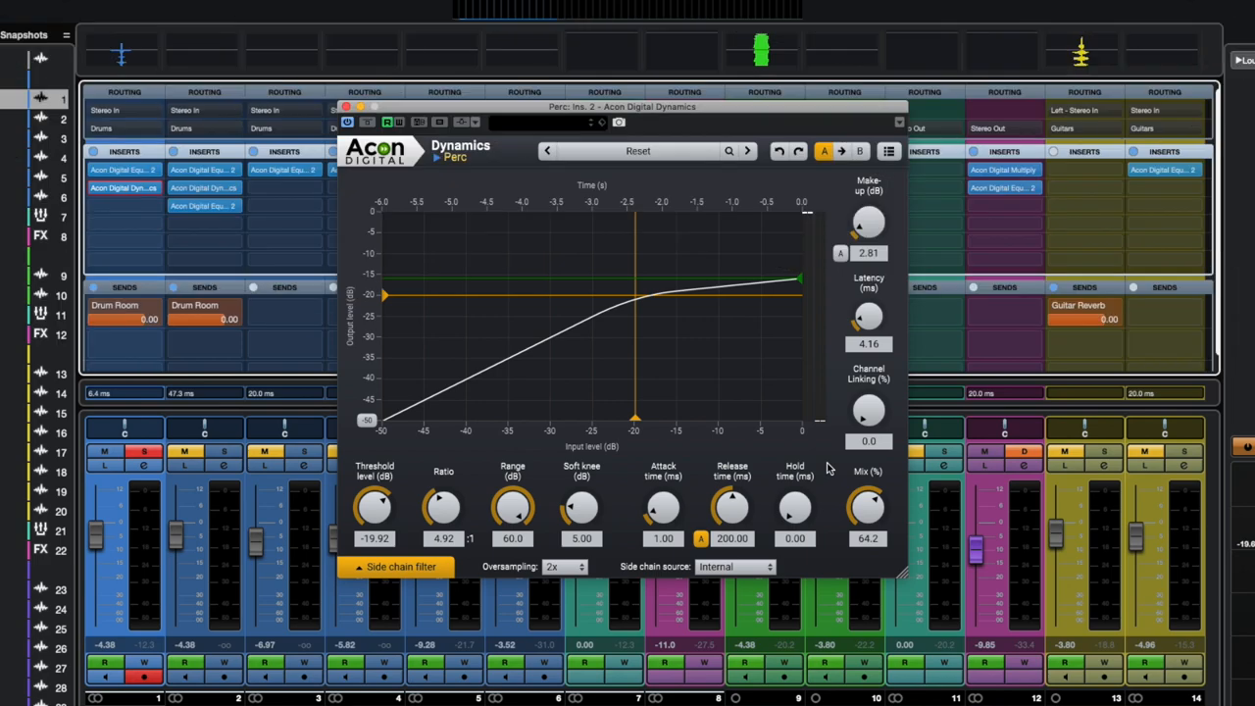
Start playback to hear the Perc channel's compression
key("space")
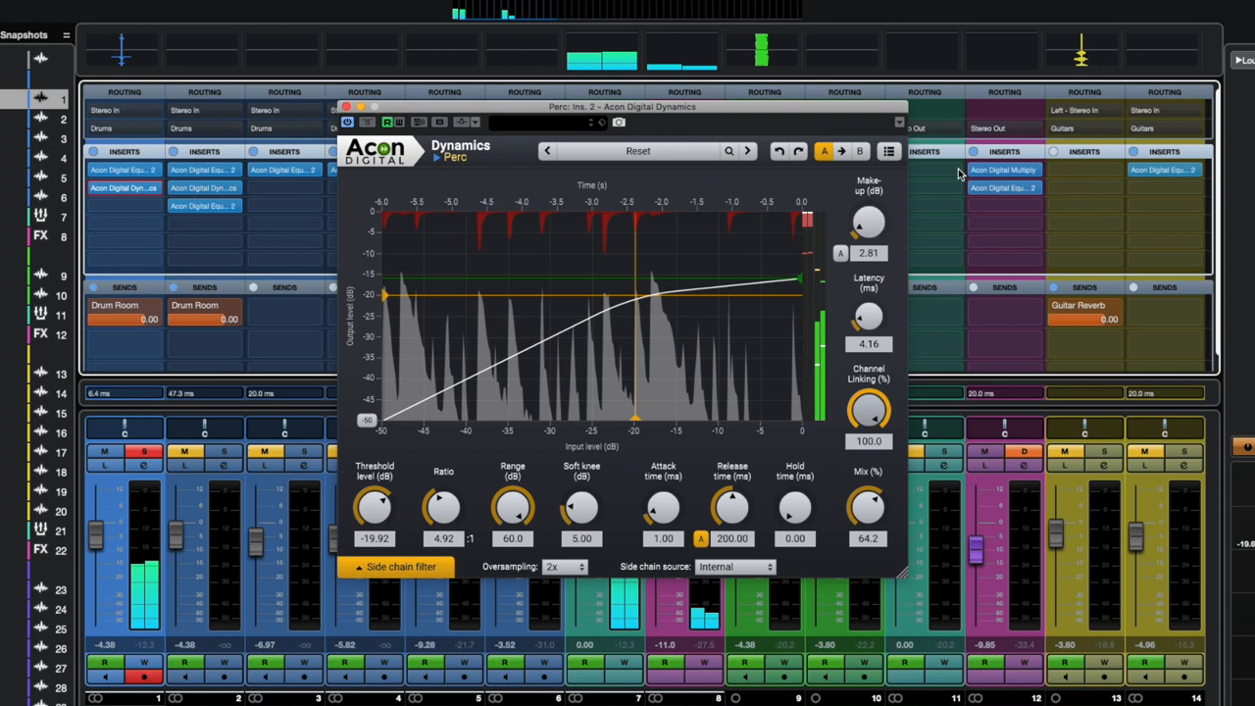
Set channel linking fully to 100%
double_click(868, 410)
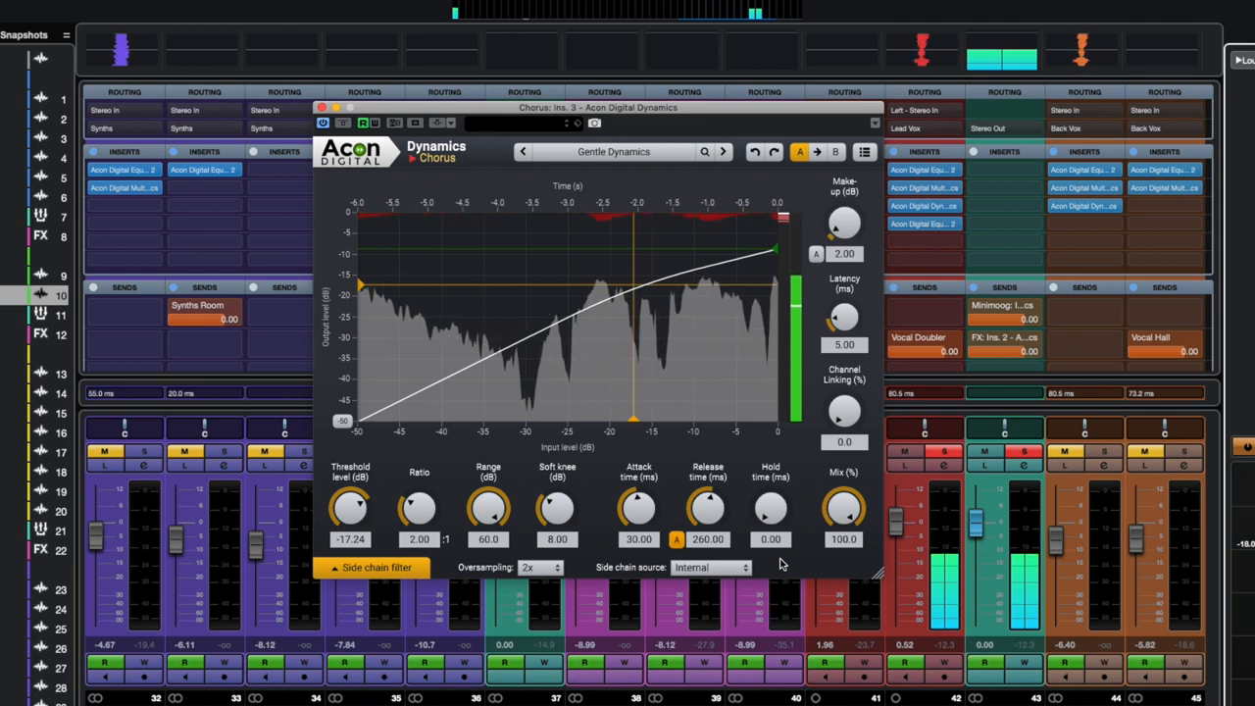
Show the Chorus compressor's side chain filter curve, then hide it again
left_click(377, 566)
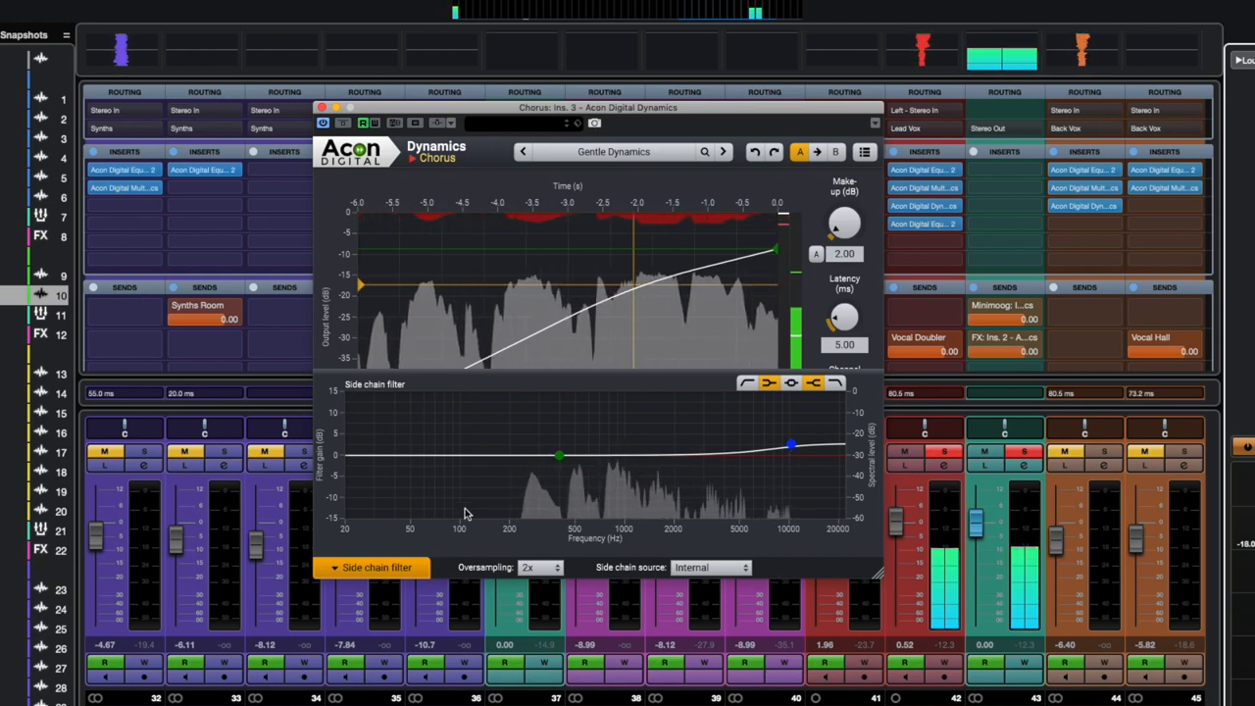
left_click(398, 569)
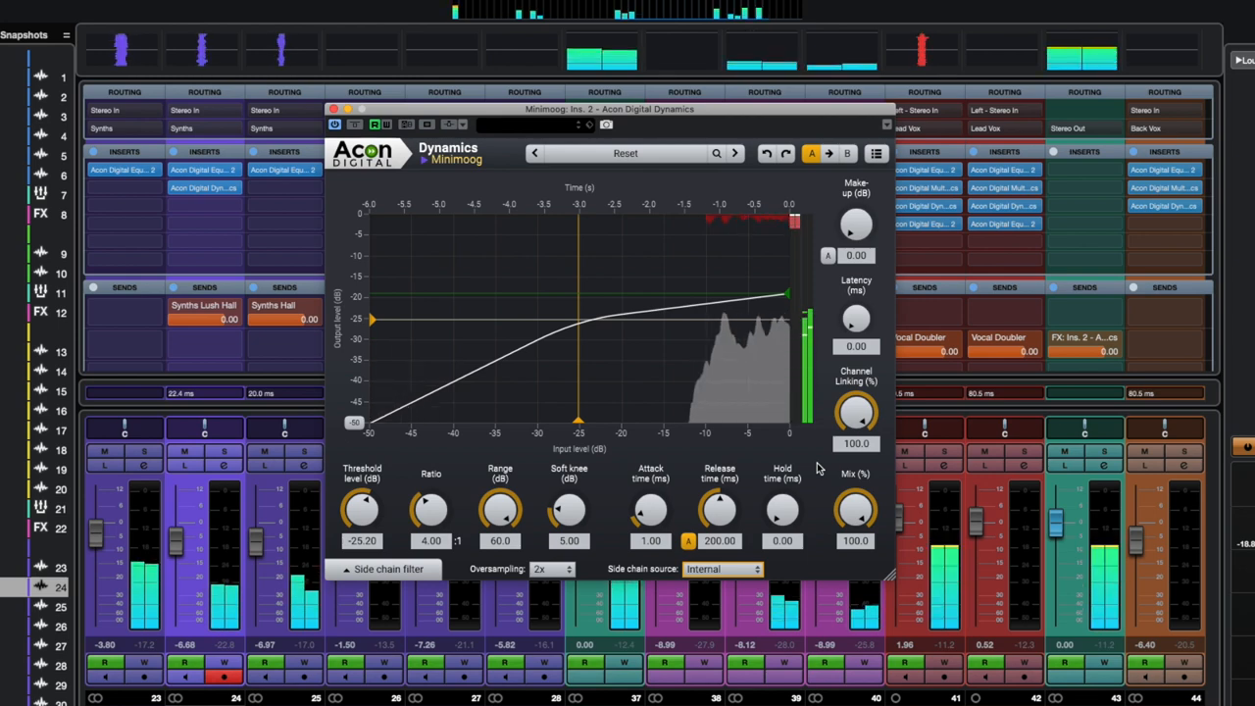
Add Lead Vox as a side-chain input to the Minimoog compressor
left_click(465, 124)
left_click(665, 291)
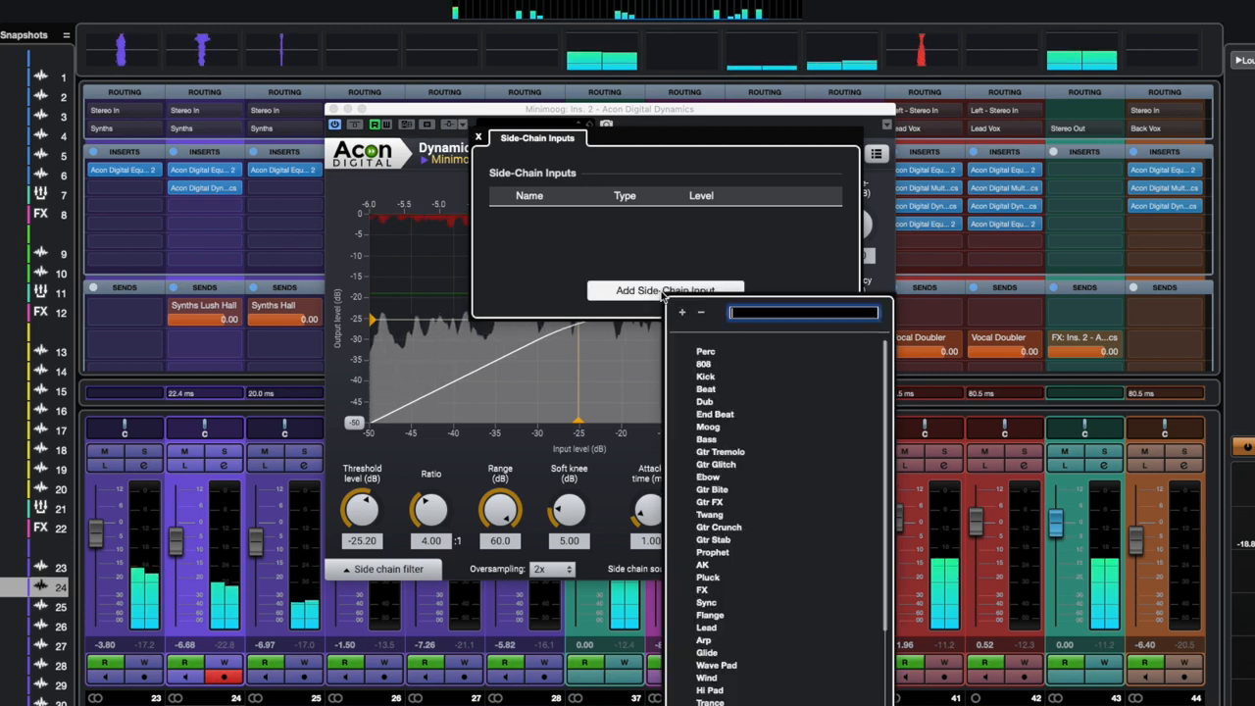
scroll(726, 490, "down", 5)
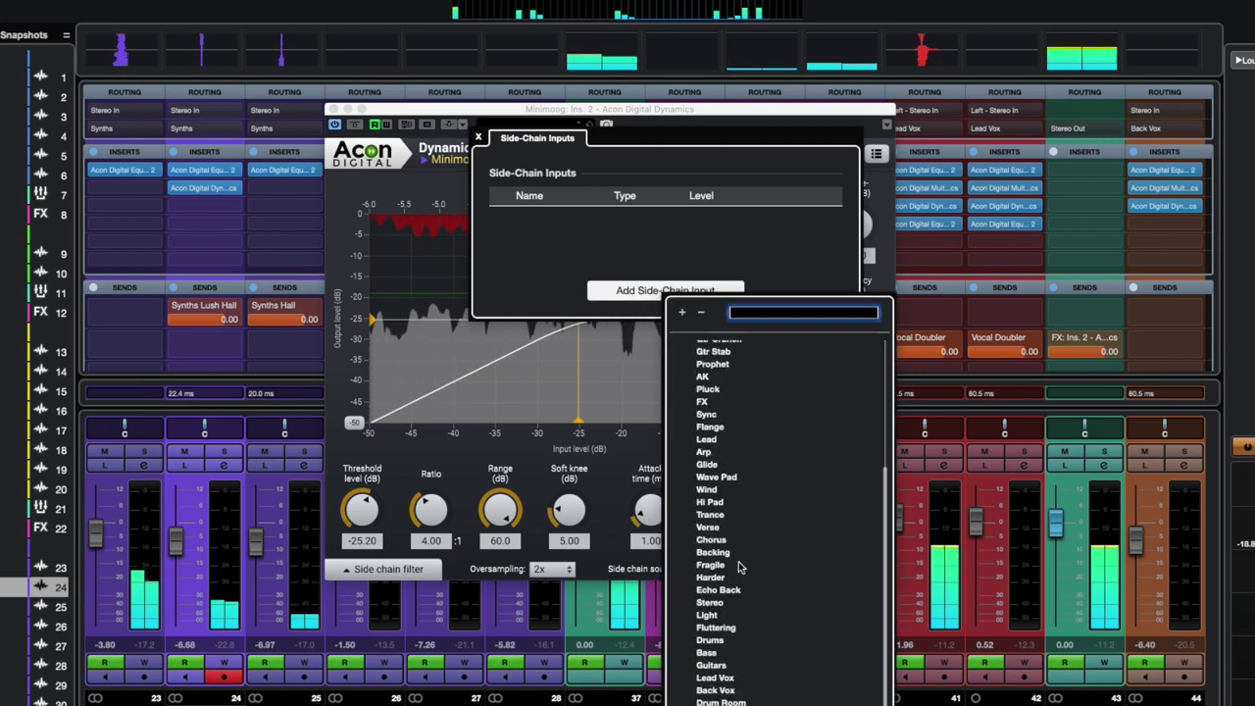
left_click(726, 679)
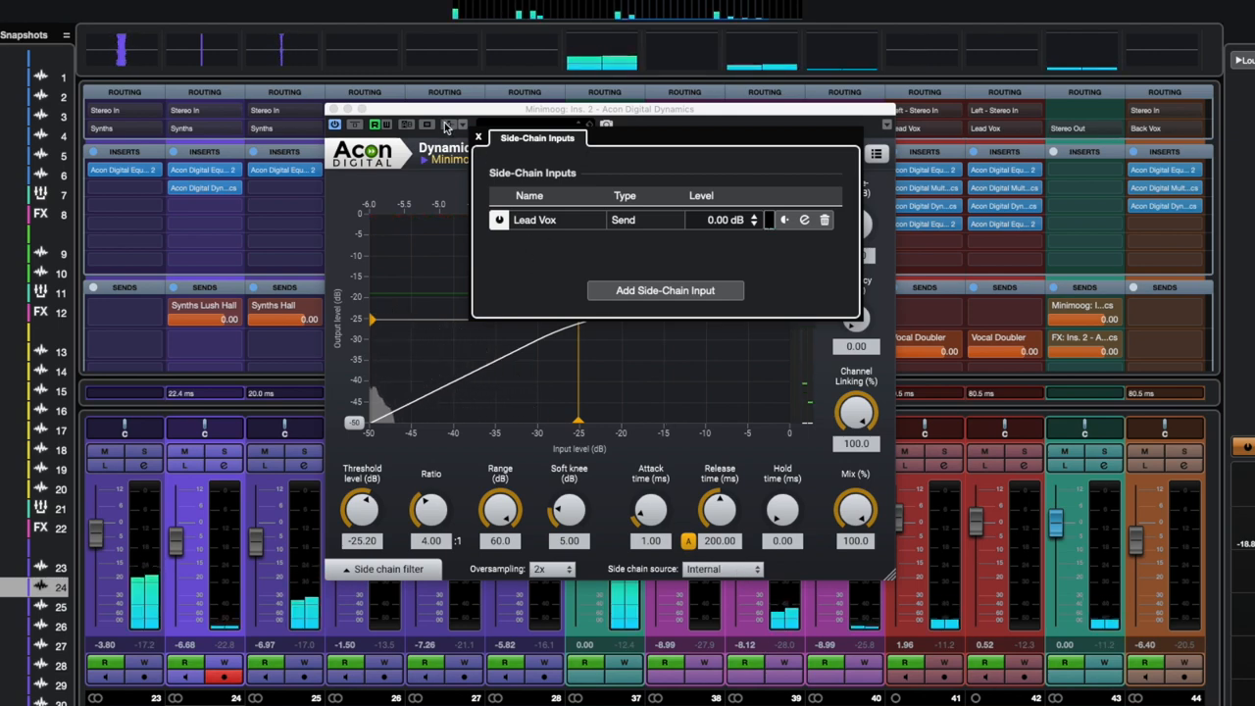
Close the Side-Chain Inputs dialog and set the side chain source to External
left_click(477, 137)
left_click(721, 568)
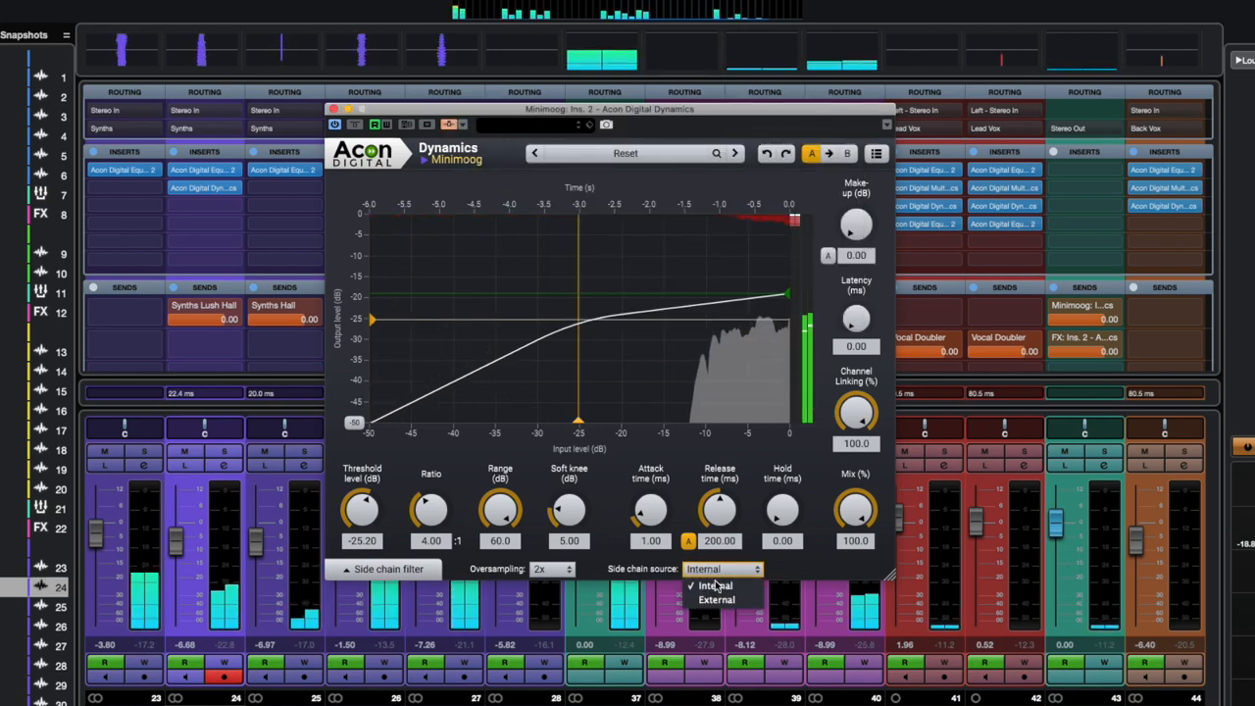
left_click(717, 599)
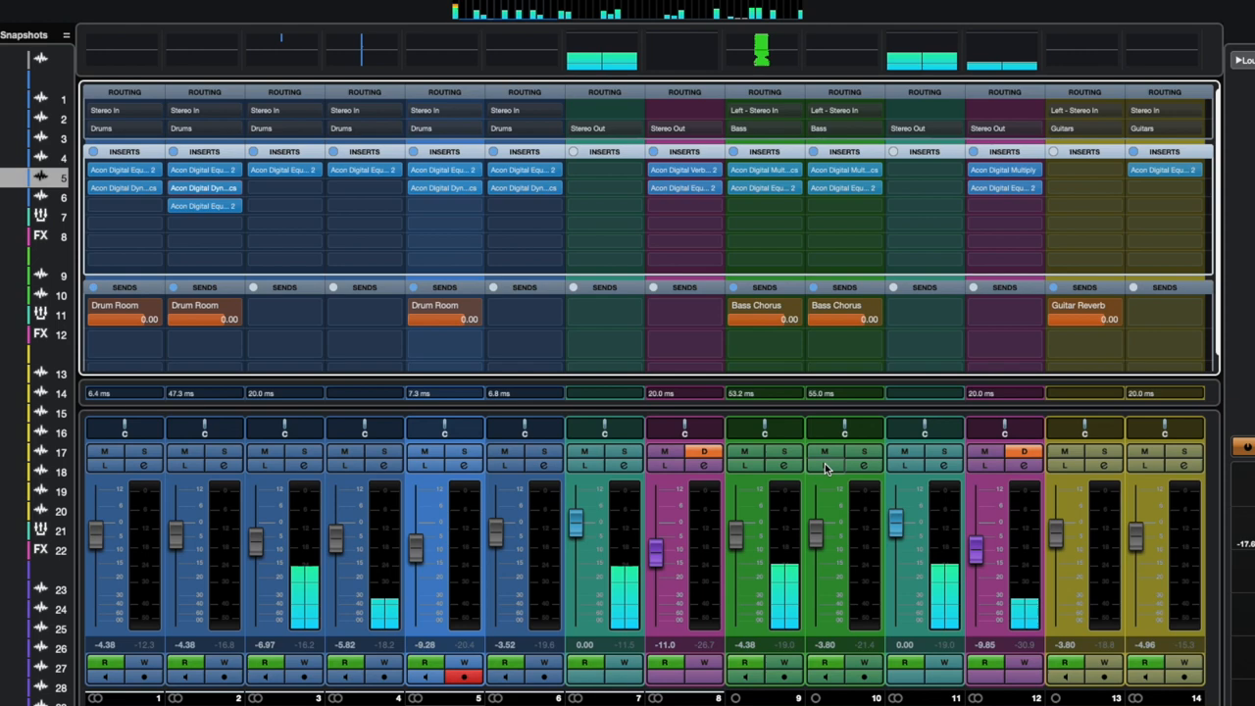
Review the Dub channel's compressor (-18.24 dB, 2:1), then close its window
double_click(426, 190)
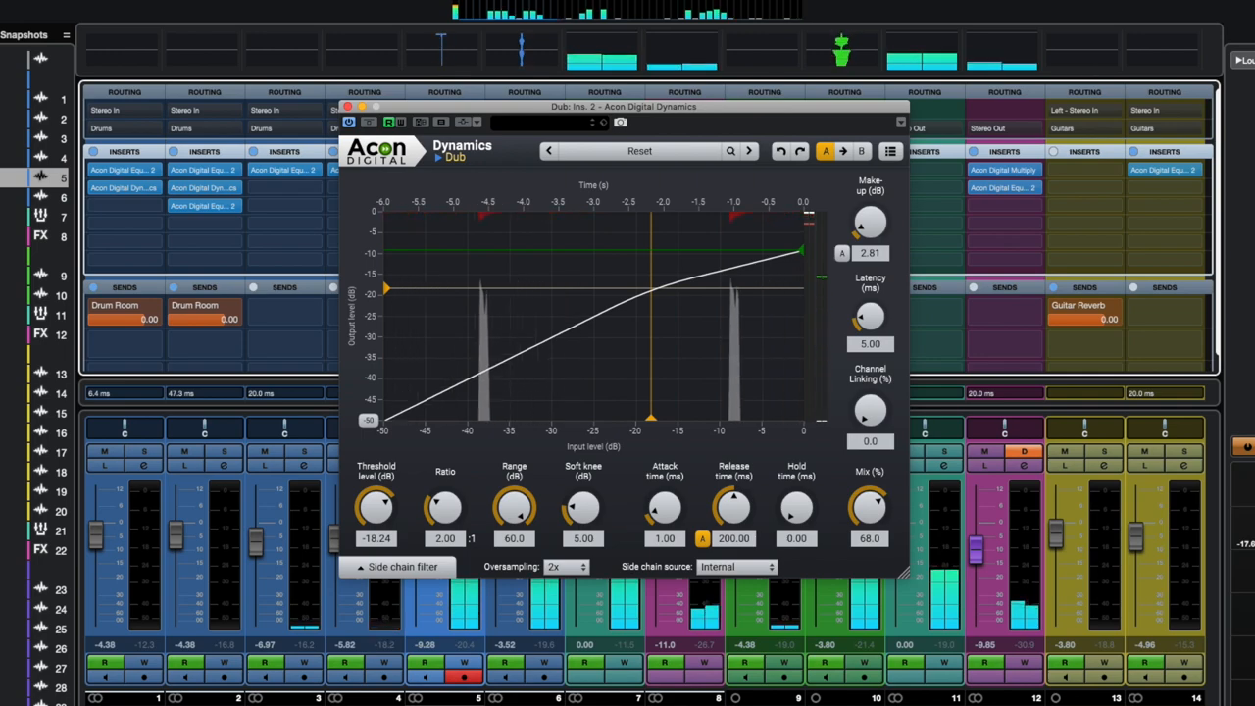
scroll(436, 248, "right", 6)
scroll(437, 249, "right", 4)
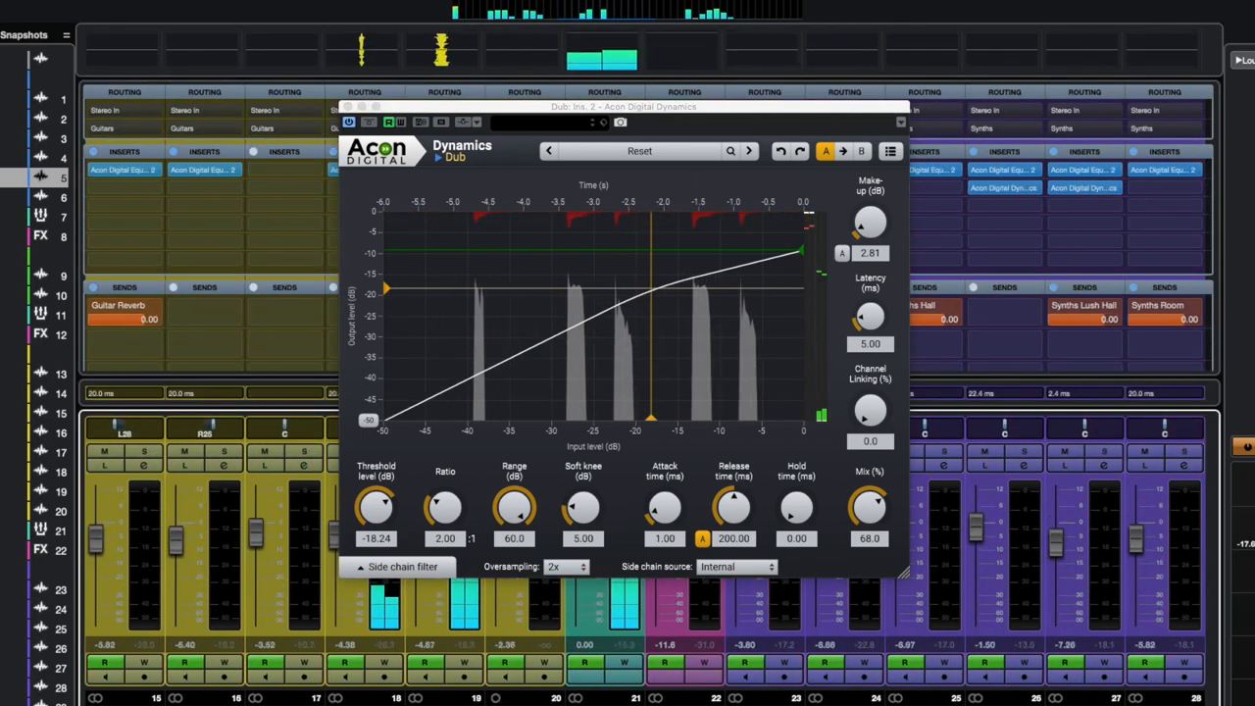
scroll(436, 248, "right", 4)
scroll(437, 248, "right", 3)
scroll(436, 248, "right", 4)
scroll(436, 249, "right", 4)
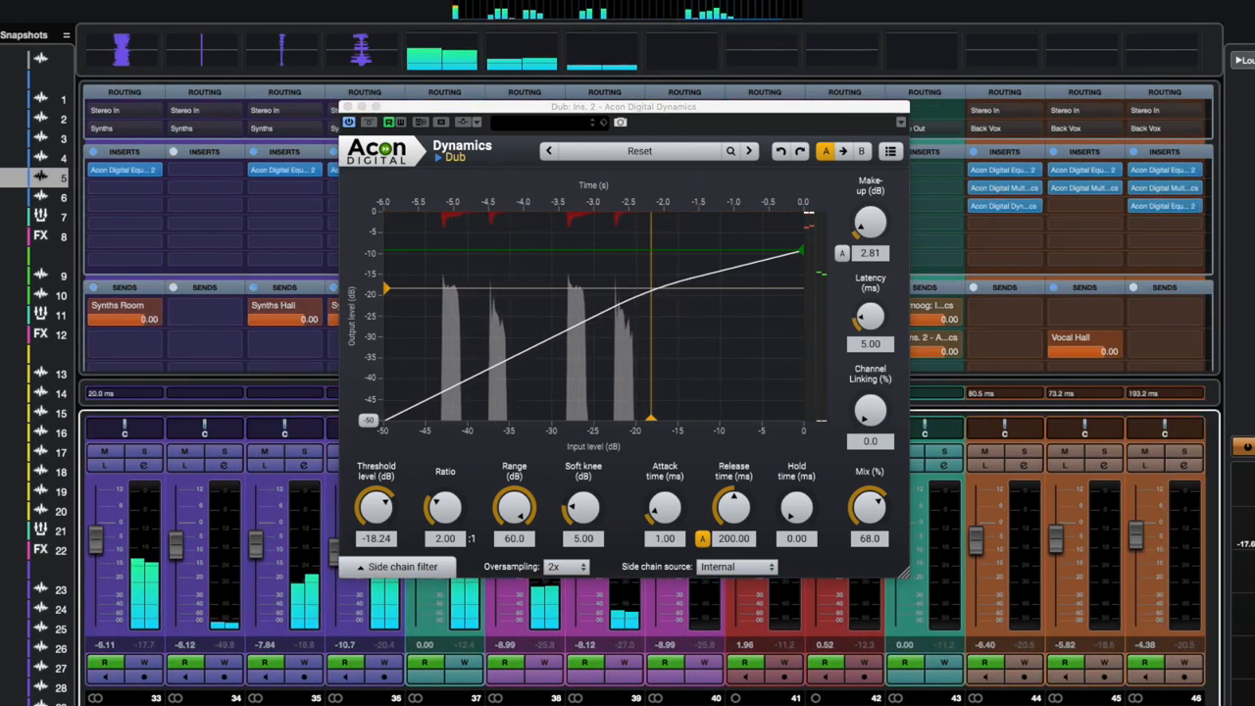
scroll(436, 248, "right", 3)
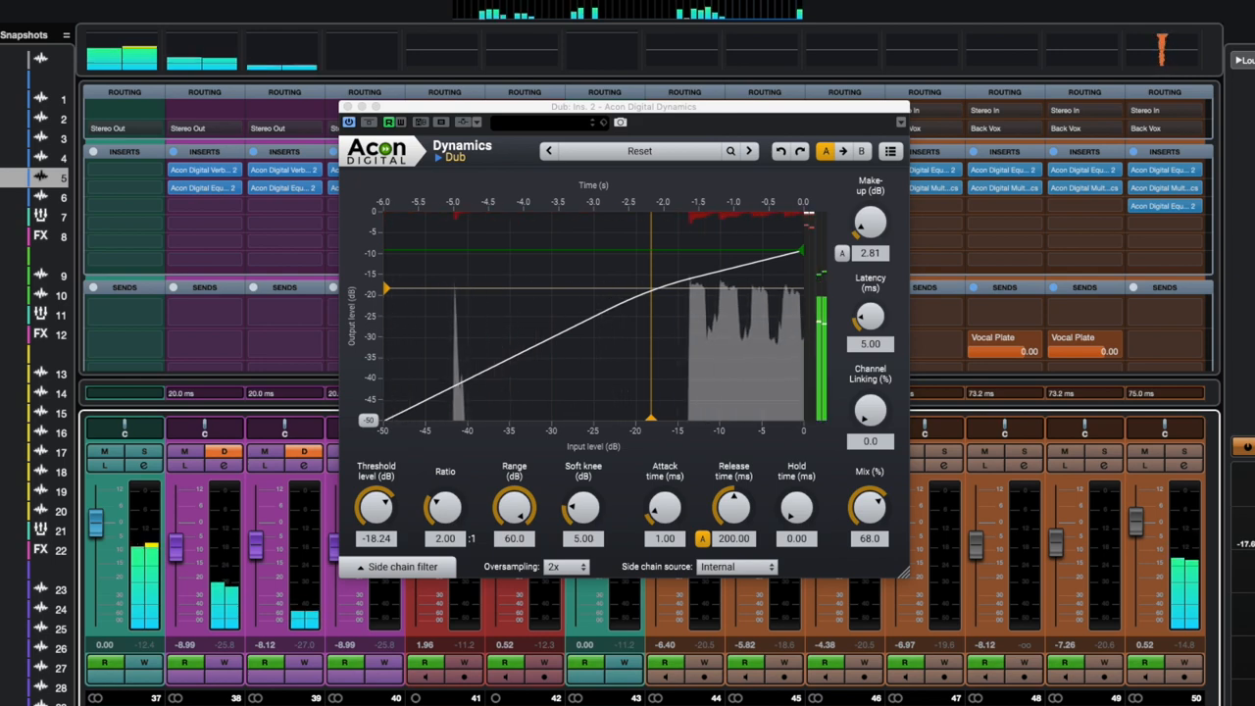
key("Escape")
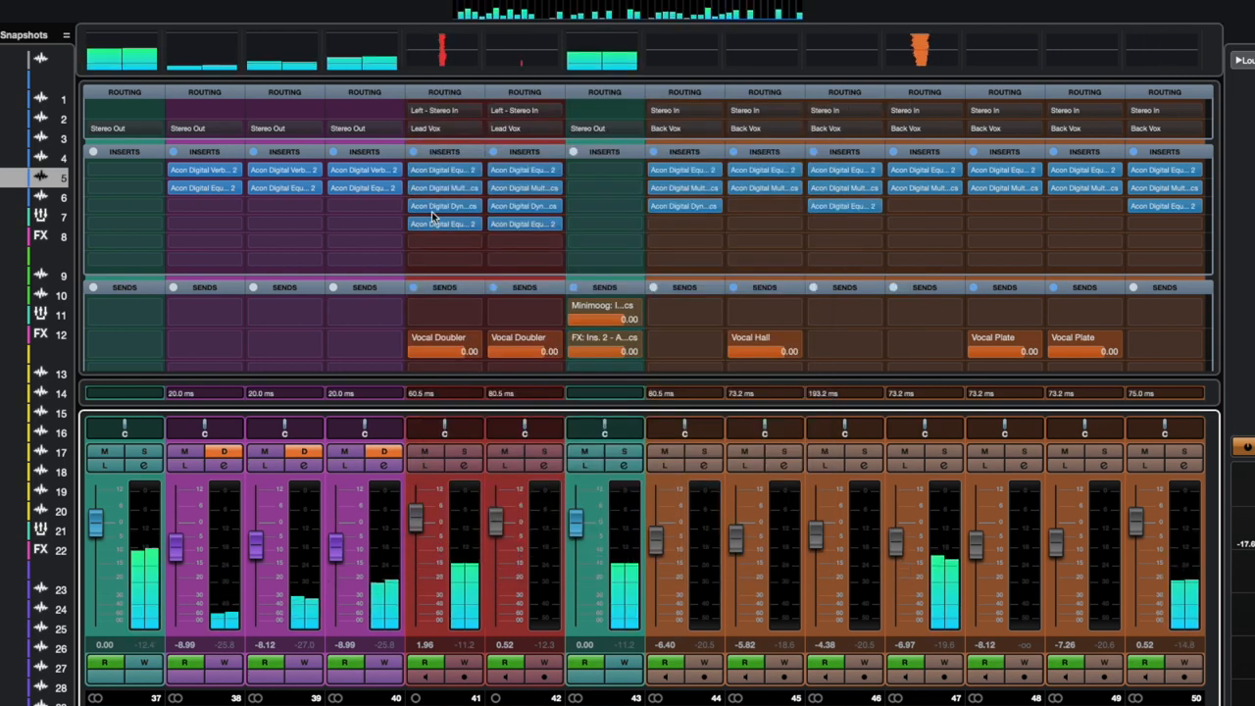
double_click(432, 207)
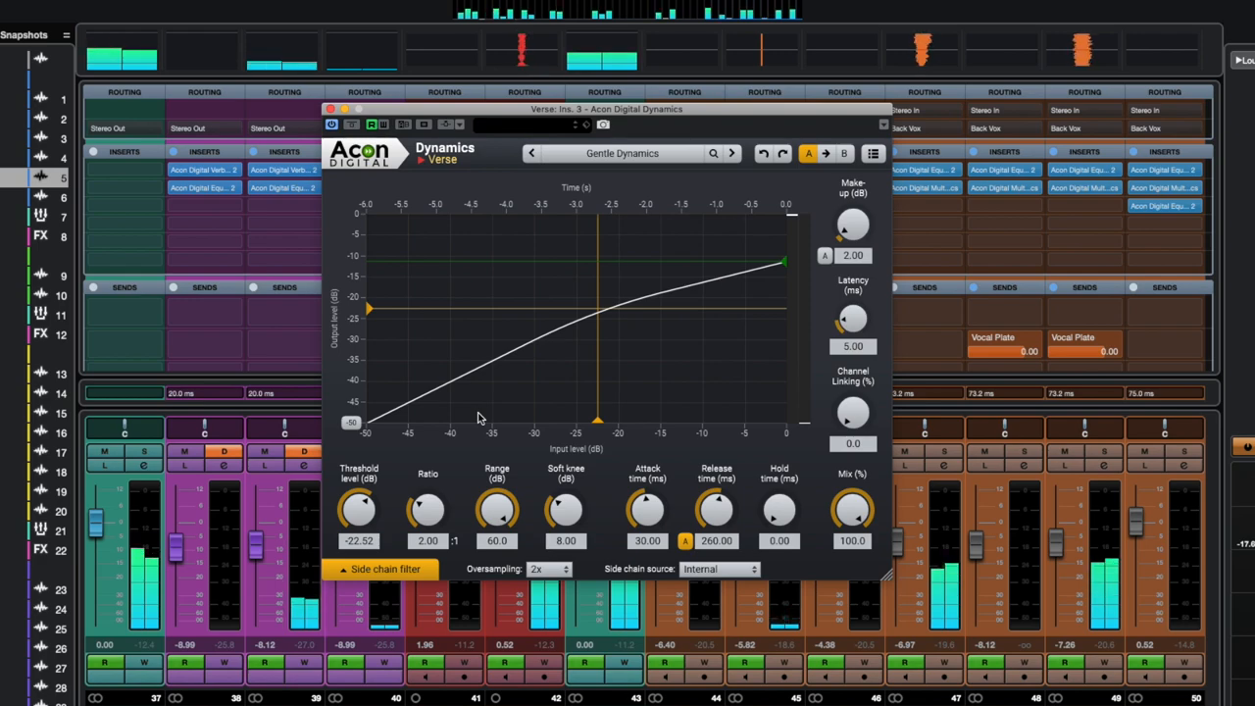
key("Escape")
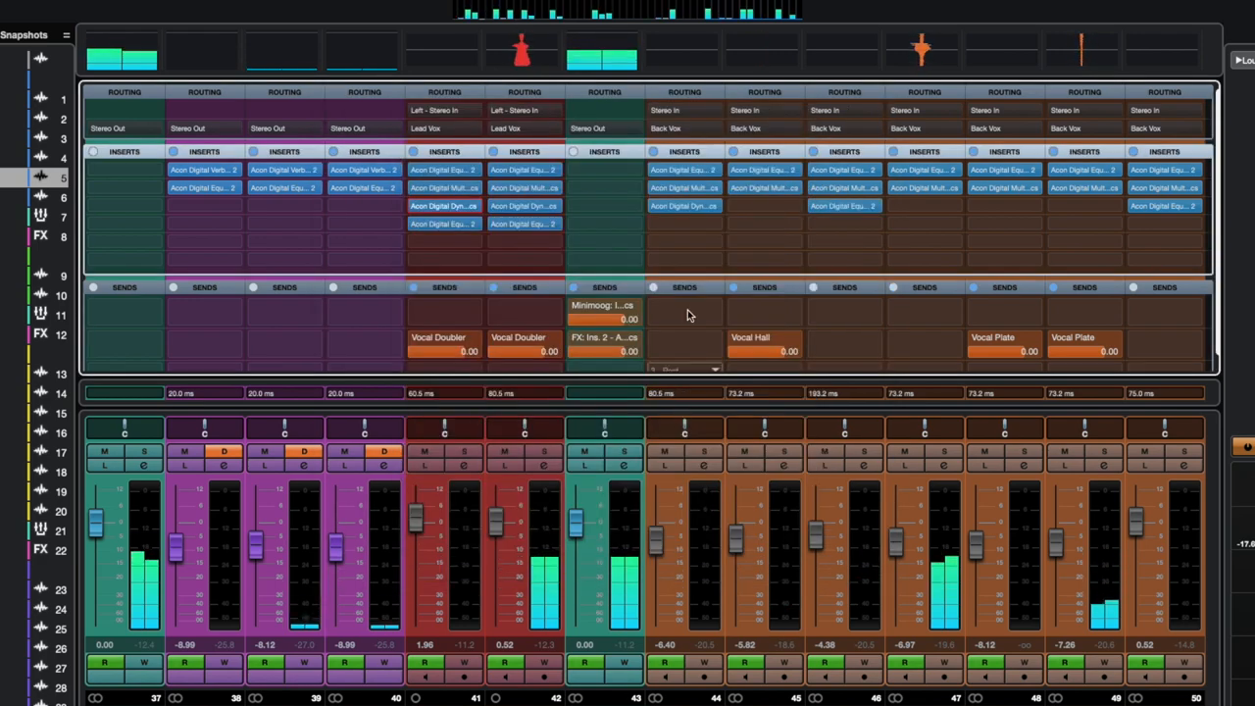